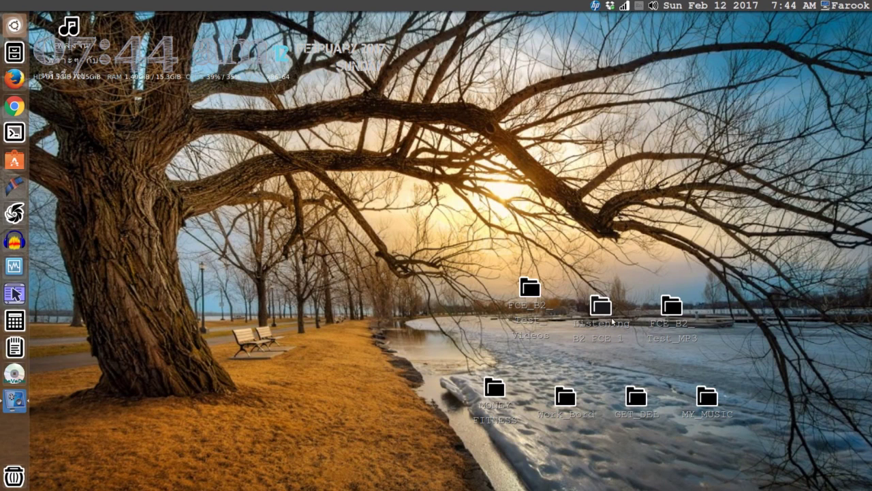
Browse from the desktop to the FCE_B2_Test_Videos folder in the file manager
{"action": "double_click", "coordinate": [607, 321]}
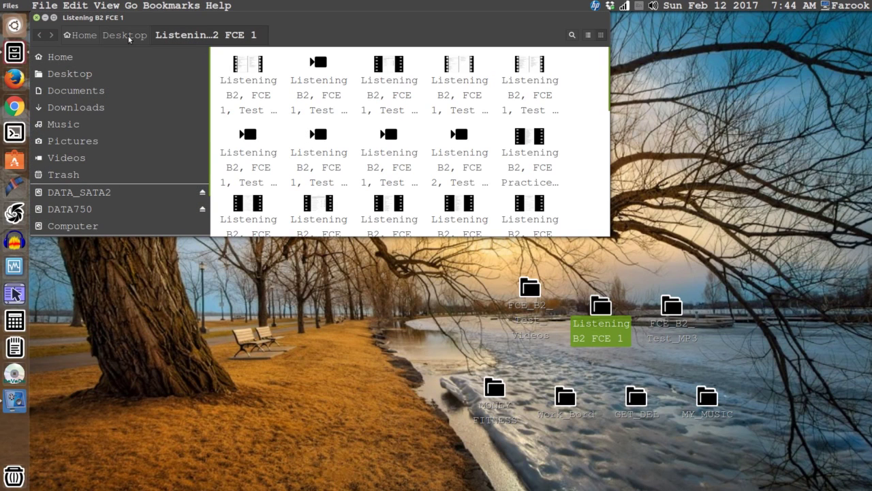
{"action": "left_click", "coordinate": [51, 74]}
{"action": "left_click", "coordinate": [325, 101]}
{"action": "double_click", "coordinate": [325, 101]}
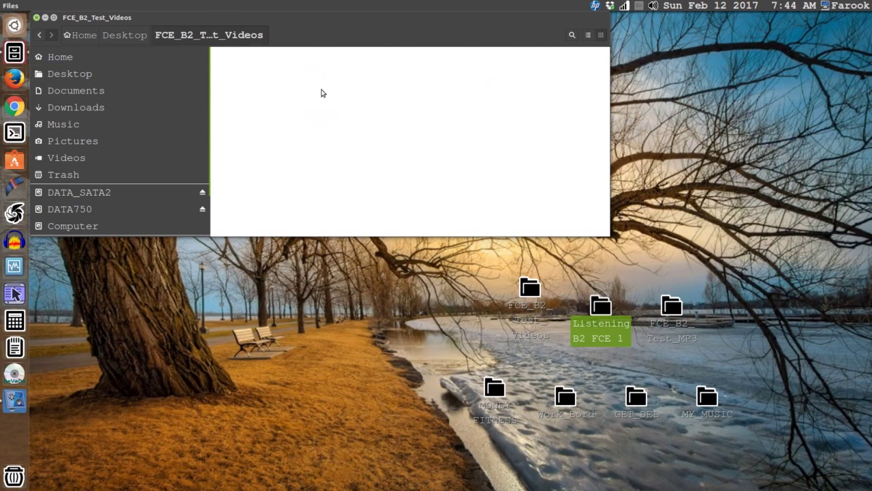
Look through the FCE_B2_Test1.mp4 to FCE_B2_Test8.mp4 video files in the folder
{"action": "left_click", "coordinate": [267, 88]}
{"action": "key", "text": "Right"}
{"action": "key", "text": "Right"}
{"action": "key", "text": "Right"}
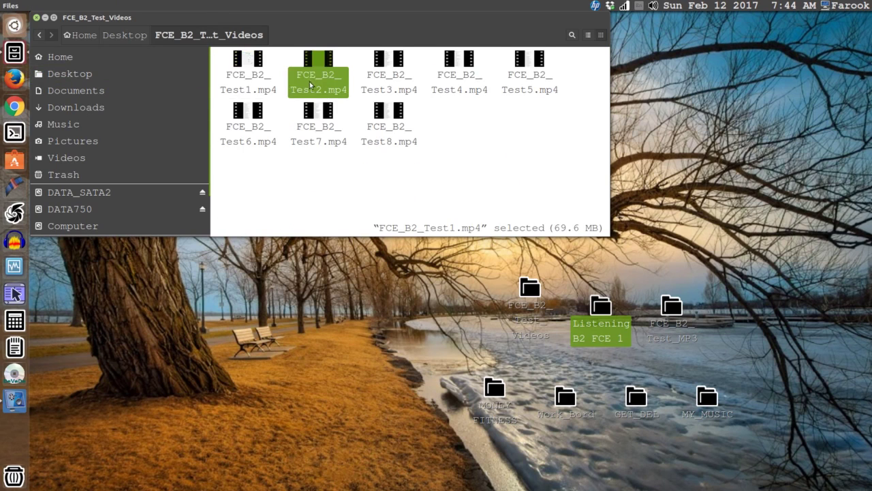
{"action": "left_click", "coordinate": [387, 133]}
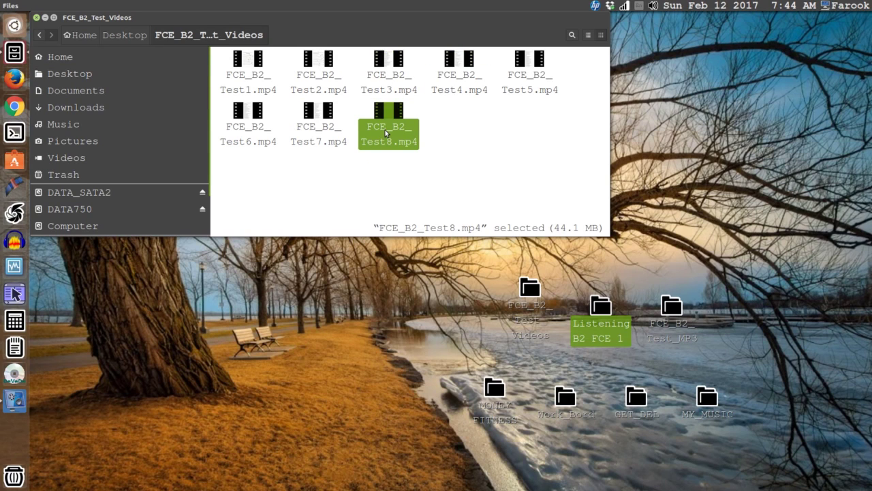
{"action": "left_click", "coordinate": [318, 133]}
{"action": "left_click", "coordinate": [375, 134]}
{"action": "left_click", "coordinate": [319, 136]}
{"action": "left_click", "coordinate": [385, 131]}
Open the desktop folder FCE_B2_Test_MP3 in its own window, check its MP3 files, and close that window
{"action": "double_click", "coordinate": [671, 310]}
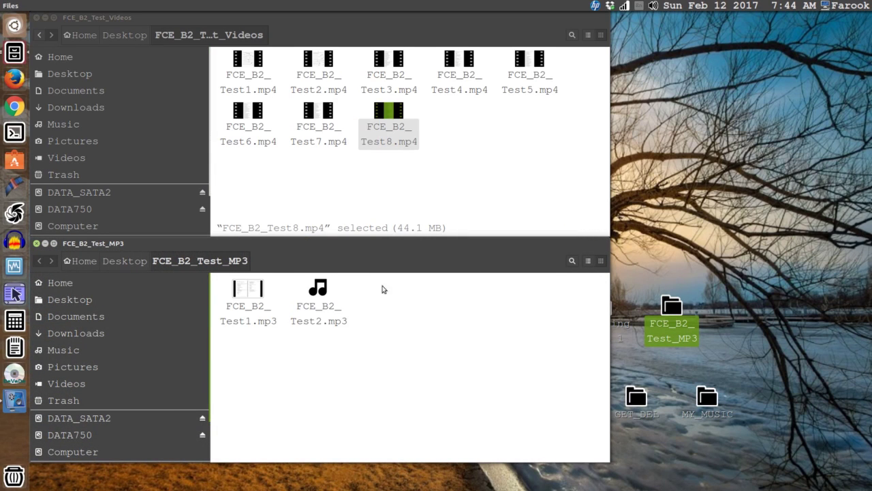
{"action": "left_click", "coordinate": [318, 292]}
{"action": "left_click", "coordinate": [255, 320]}
{"action": "left_click", "coordinate": [307, 319]}
{"action": "left_click_drag", "start_coordinate": [256, 244], "coordinate": [405, 225]}
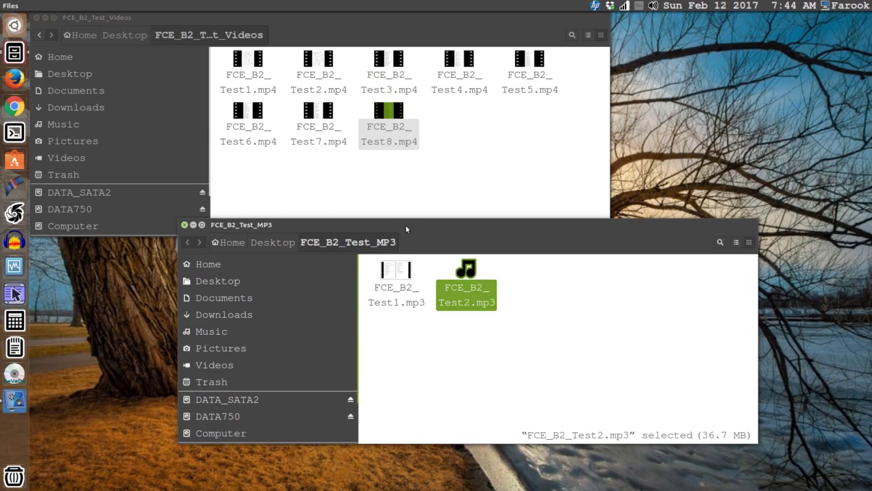
{"action": "left_click", "coordinate": [440, 188]}
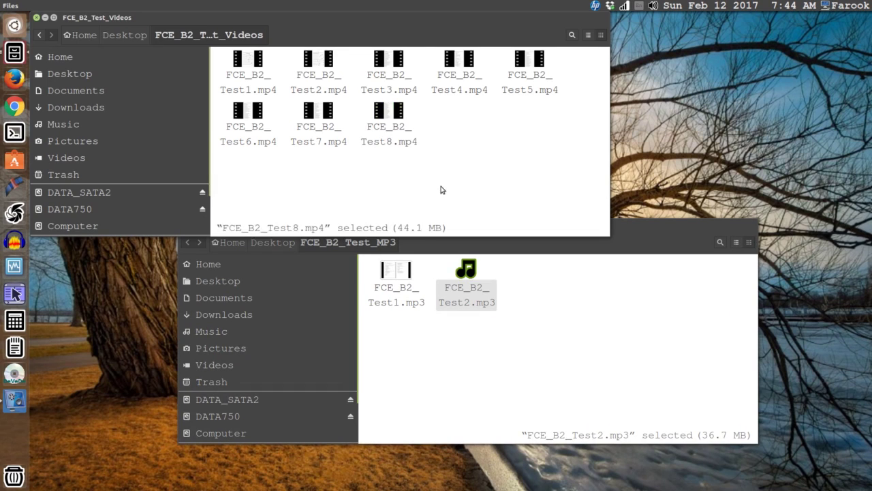
{"action": "left_click", "coordinate": [406, 315]}
{"action": "left_click", "coordinate": [188, 225]}
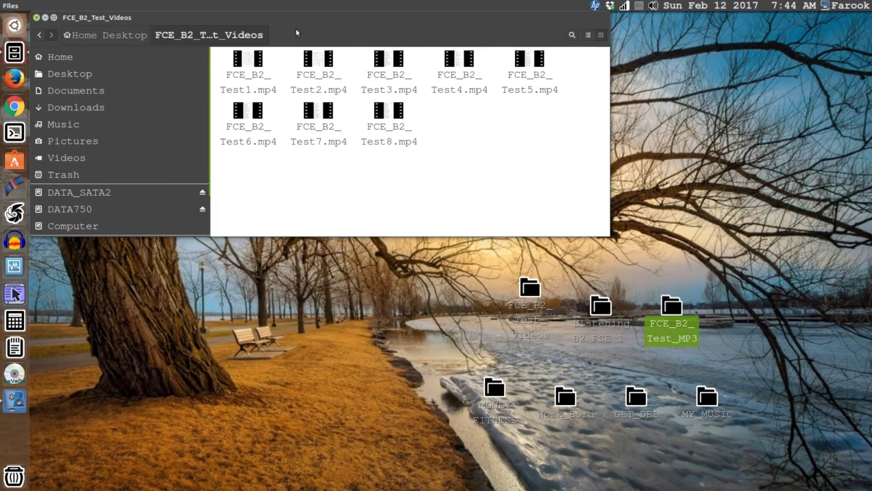
Move the video folder window to mid-desktop, launch Audacity, and arrange its window so the folder window stays partly visible
{"action": "left_click_drag", "start_coordinate": [301, 28], "coordinate": [306, 146]}
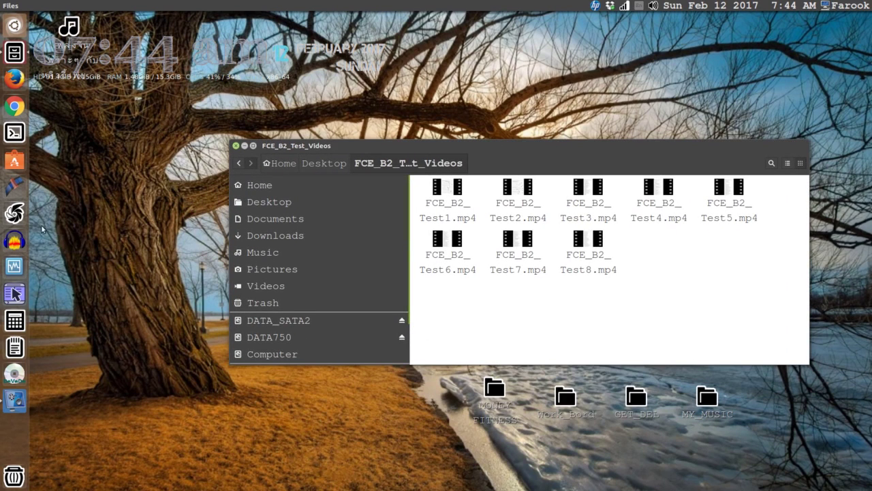
{"action": "left_click", "coordinate": [14, 243]}
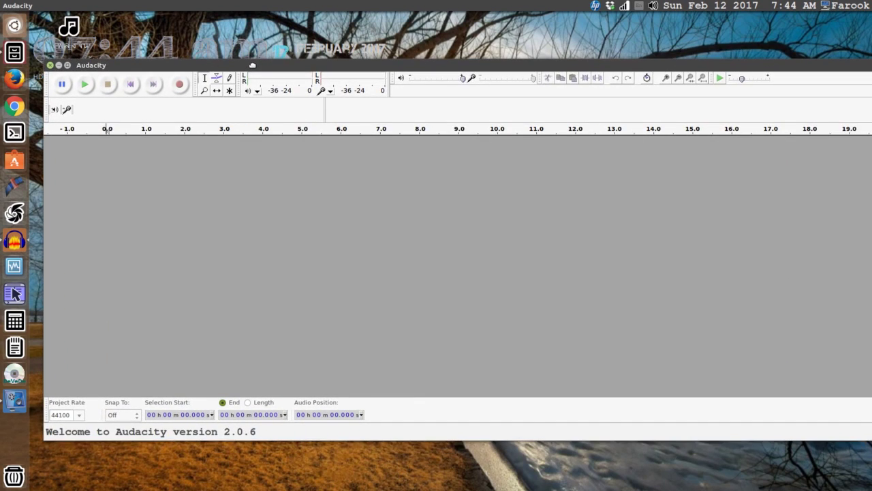
{"action": "left_click_drag", "start_coordinate": [252, 62], "coordinate": [289, 71]}
{"action": "left_click_drag", "start_coordinate": [79, 204], "coordinate": [298, 212]}
{"action": "left_click_drag", "start_coordinate": [479, 69], "coordinate": [289, 72]}
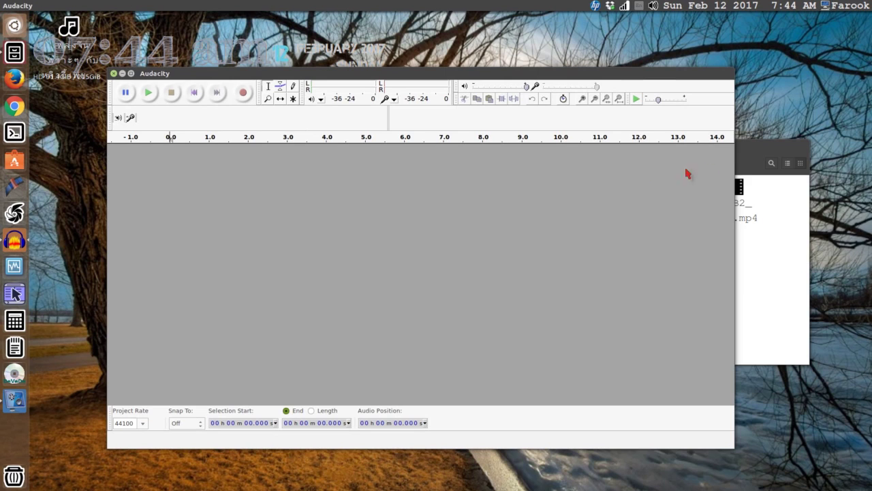
Bring the video folder window in front of Audacity and import FCE_B2_Test3.mp4 into the empty project
{"action": "left_click", "coordinate": [756, 145]}
{"action": "left_click_drag", "start_coordinate": [407, 148], "coordinate": [389, 188]}
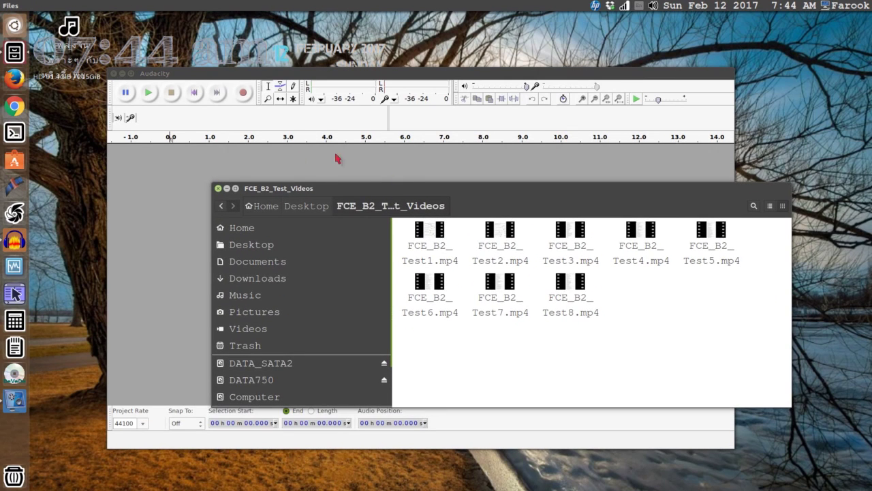
{"action": "left_click", "coordinate": [571, 252]}
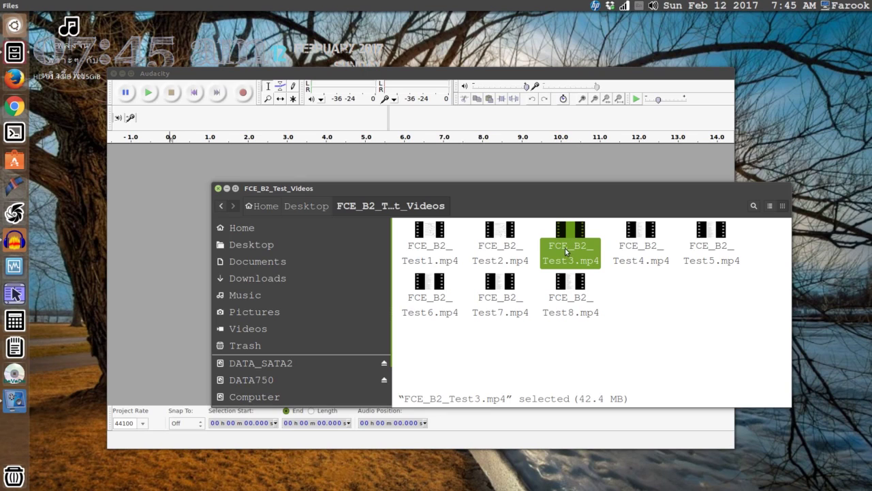
{"action": "left_click_drag", "start_coordinate": [567, 255], "coordinate": [516, 175]}
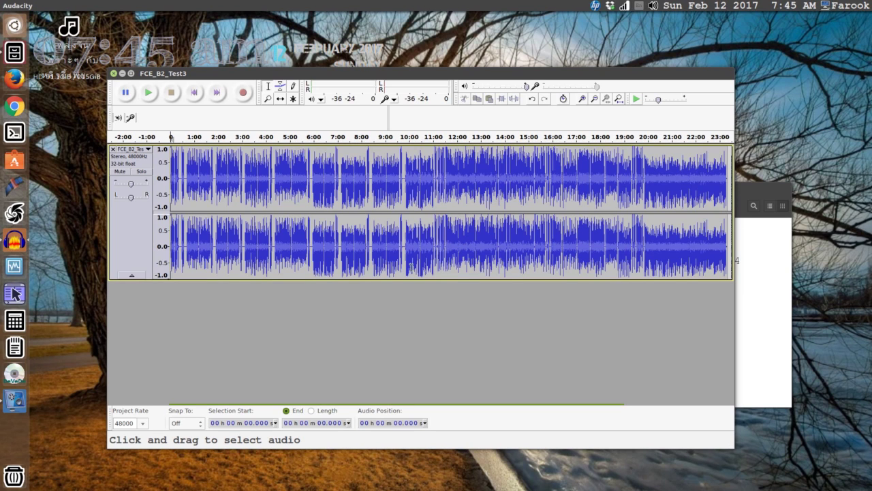
Examine the imported waveform at several points, magnifying it with the Zoom tool and checking it through to its end
{"action": "left_click", "coordinate": [337, 191]}
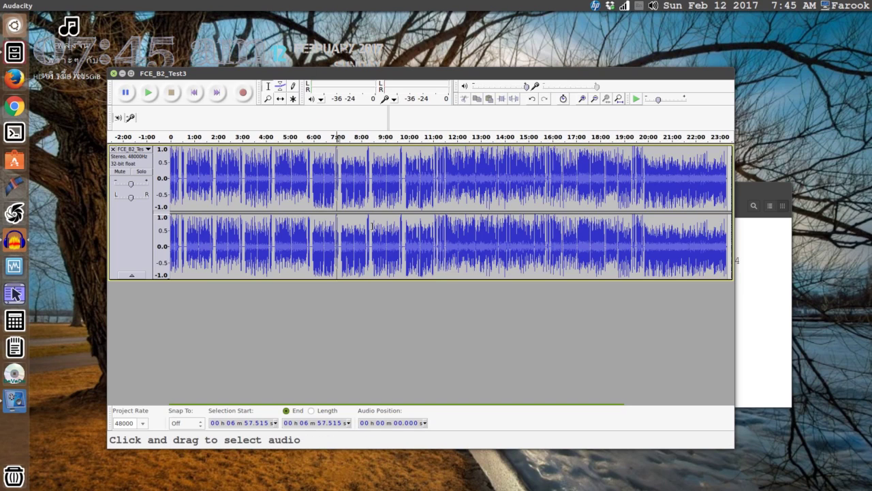
{"action": "left_click", "coordinate": [284, 185]}
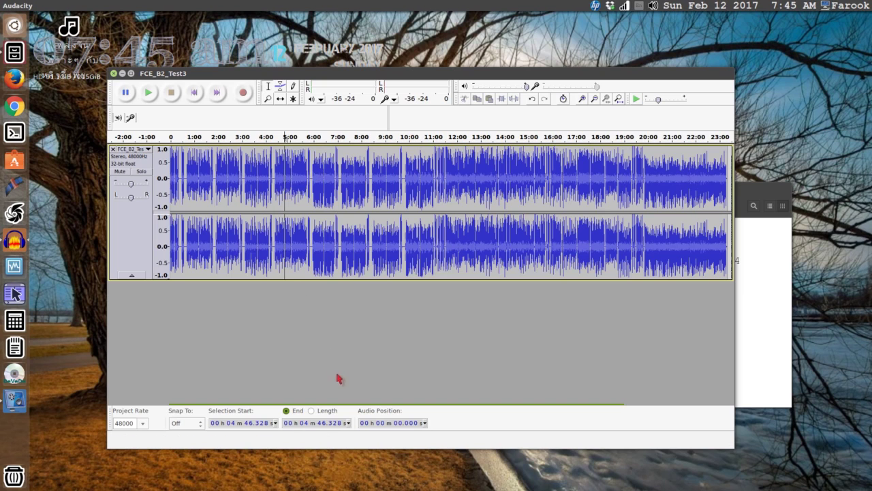
{"action": "left_click_drag", "start_coordinate": [339, 406], "coordinate": [321, 398]}
{"action": "left_click", "coordinate": [190, 170]}
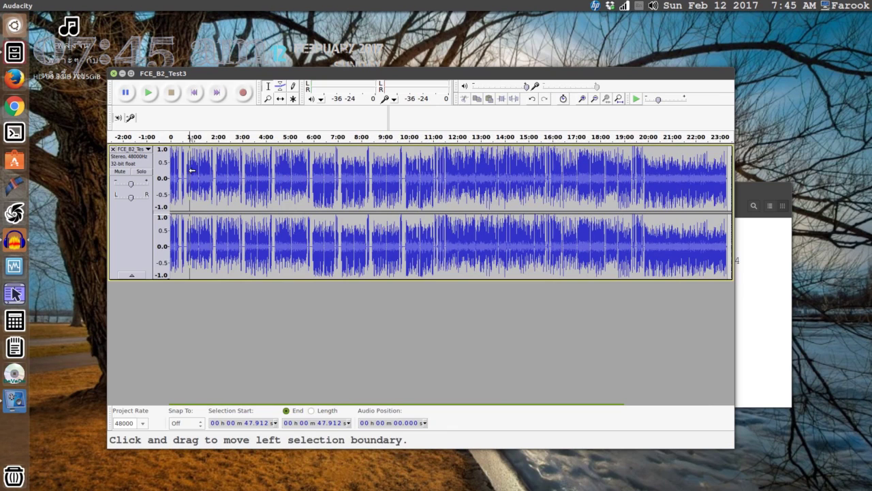
{"action": "left_click", "coordinate": [269, 100]}
{"action": "left_click", "coordinate": [296, 183]}
{"action": "left_click", "coordinate": [295, 183]}
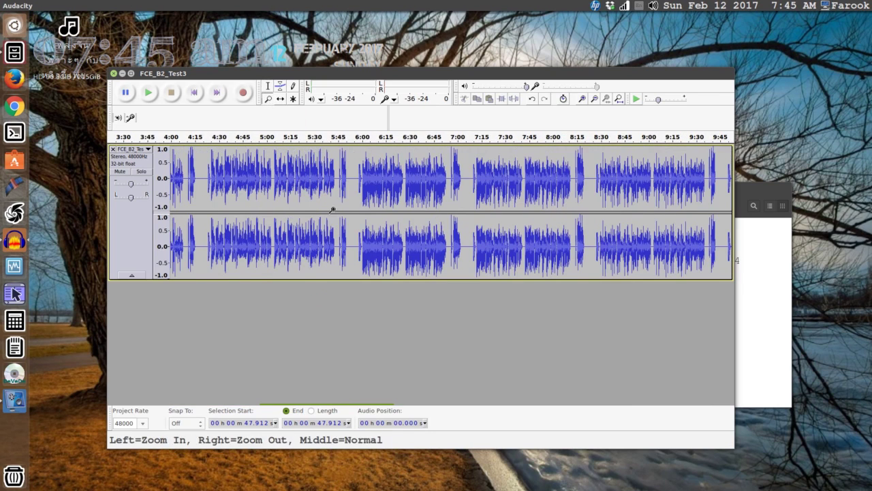
{"action": "left_click", "coordinate": [268, 86]}
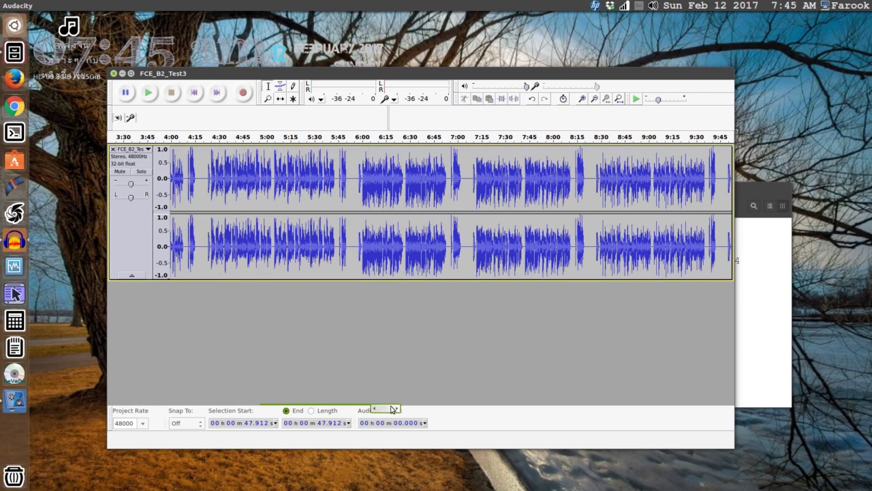
{"action": "left_click", "coordinate": [496, 408]}
{"action": "left_click", "coordinate": [576, 405]}
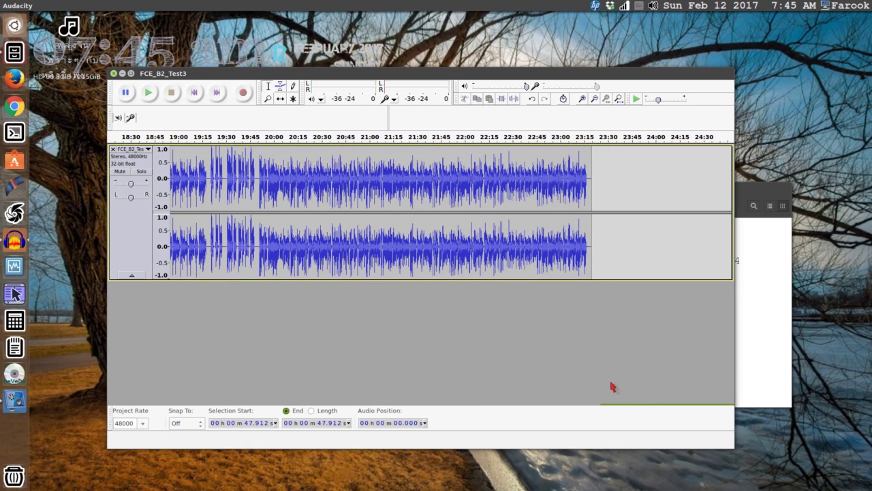
{"action": "left_click_drag", "start_coordinate": [615, 408], "coordinate": [157, 379]}
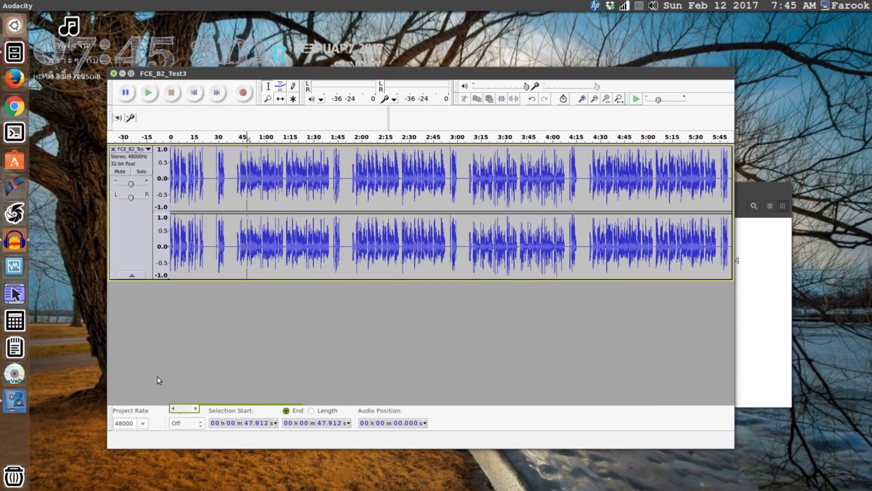
Place the cursor at about 46 seconds on the track, play a short passage, and stop playback
{"action": "left_click", "coordinate": [190, 173]}
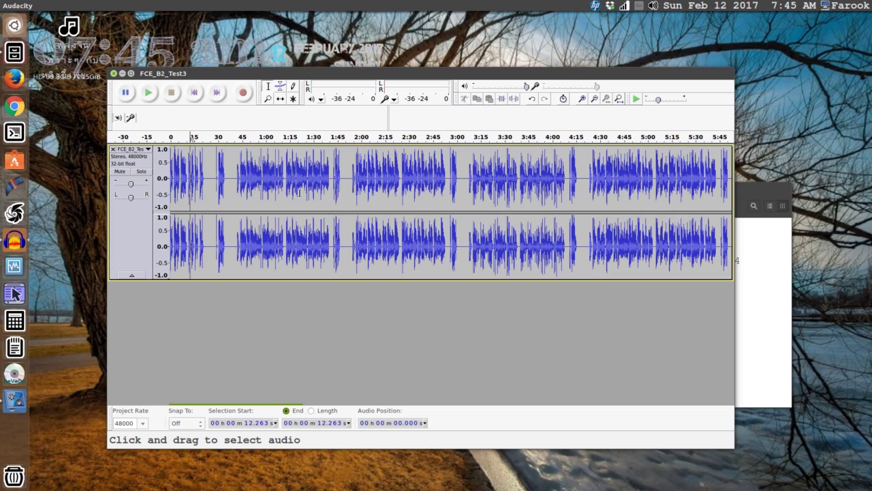
{"action": "left_click", "coordinate": [280, 181]}
{"action": "left_click_drag", "start_coordinate": [239, 165], "coordinate": [276, 168]}
{"action": "left_click", "coordinate": [267, 171]}
{"action": "left_click", "coordinate": [243, 170]}
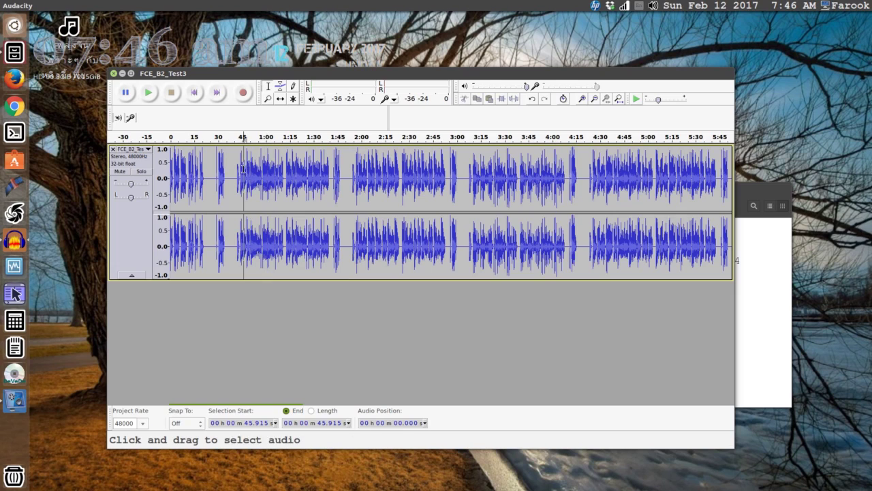
{"action": "left_click", "coordinate": [148, 93]}
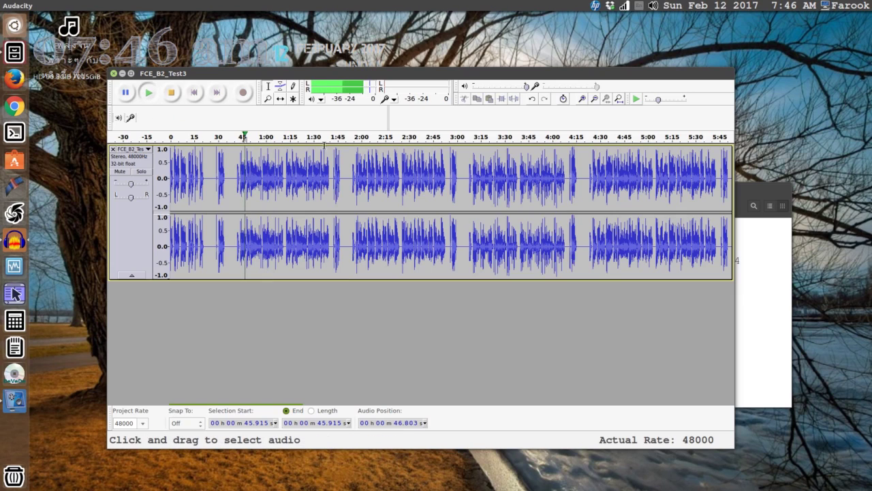
{"action": "left_click", "coordinate": [171, 93]}
Play the track briefly from about 45 seconds and stop playback
{"action": "left_click", "coordinate": [256, 179]}
{"action": "left_click", "coordinate": [243, 171]}
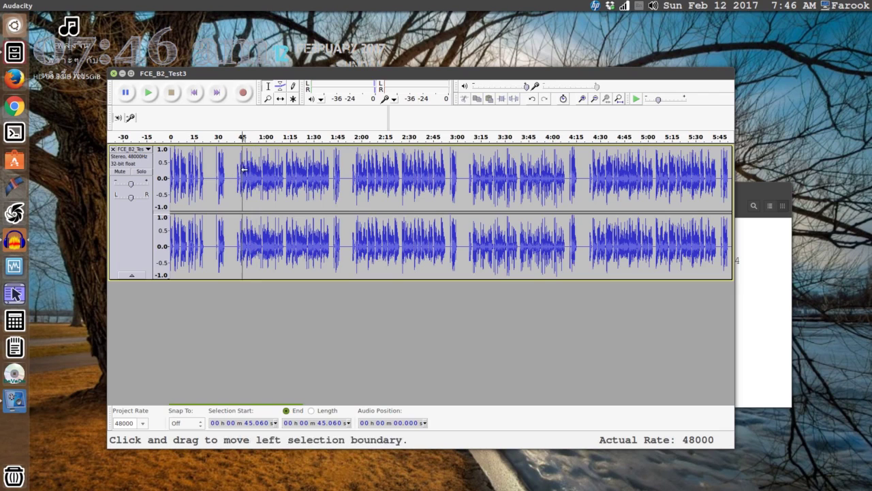
{"action": "left_click", "coordinate": [148, 92]}
{"action": "left_click", "coordinate": [171, 93]}
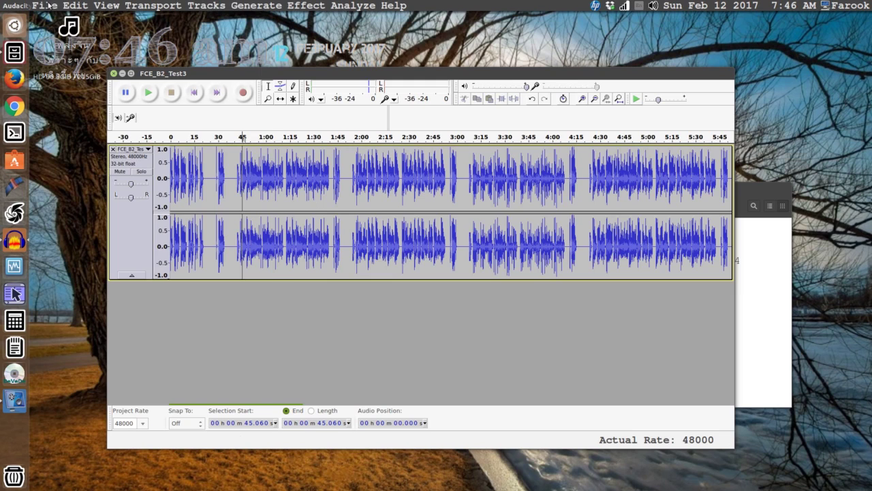
Set up an audio export in the MP3 Files format with the file name FCE_B2_Test3.mp3
{"action": "left_click", "coordinate": [45, 6]}
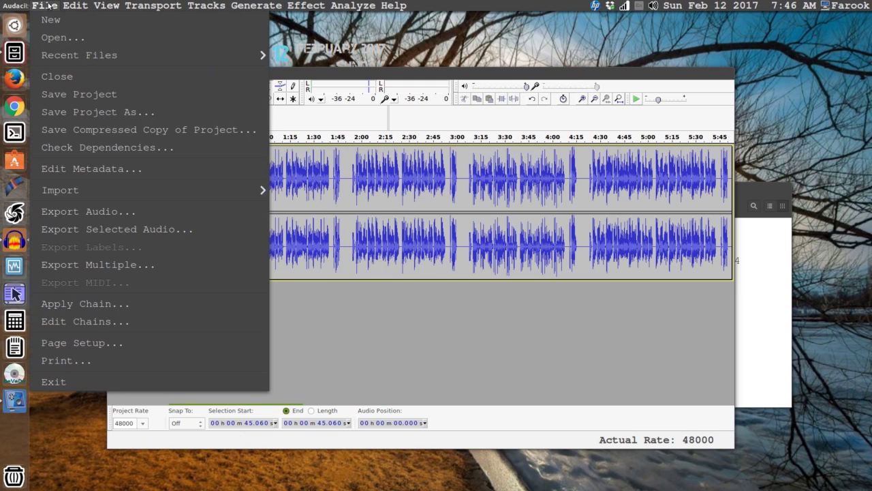
{"action": "left_click", "coordinate": [91, 212]}
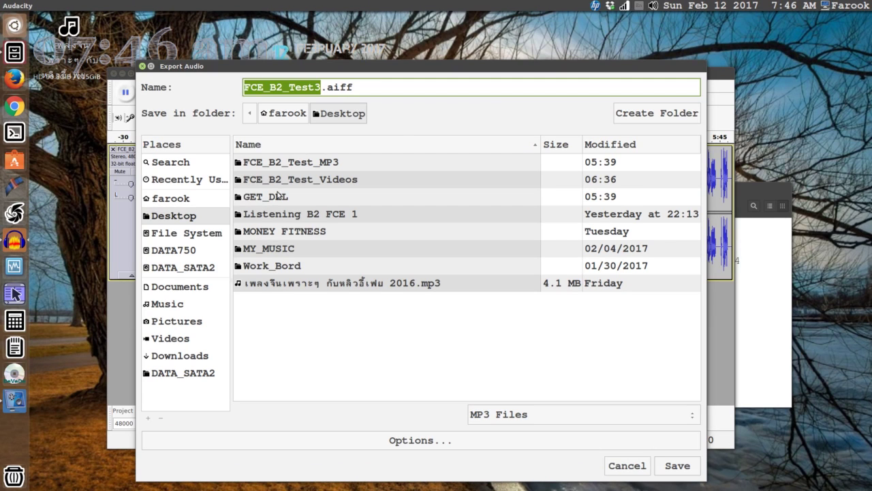
{"action": "left_click", "coordinate": [502, 417]}
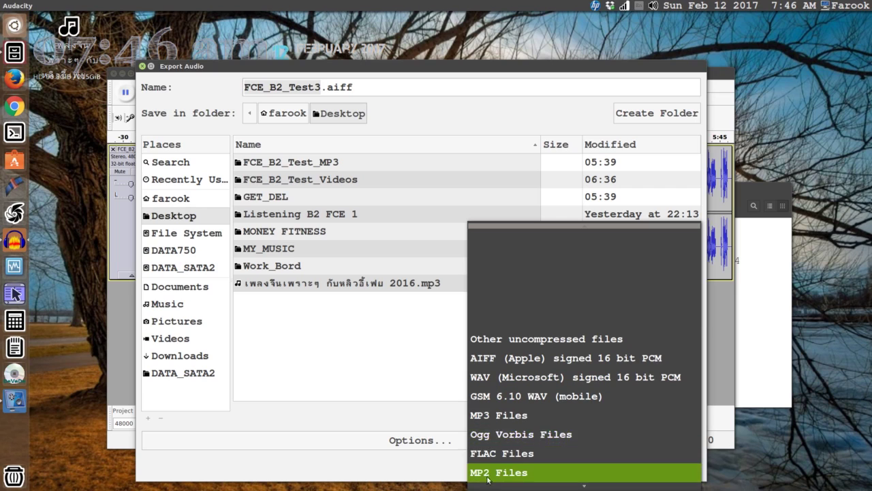
{"action": "left_click", "coordinate": [501, 416]}
{"action": "left_click", "coordinate": [352, 89]}
{"action": "left_click_drag", "start_coordinate": [328, 89], "coordinate": [403, 97]}
{"action": "type", "text": "mp3"}
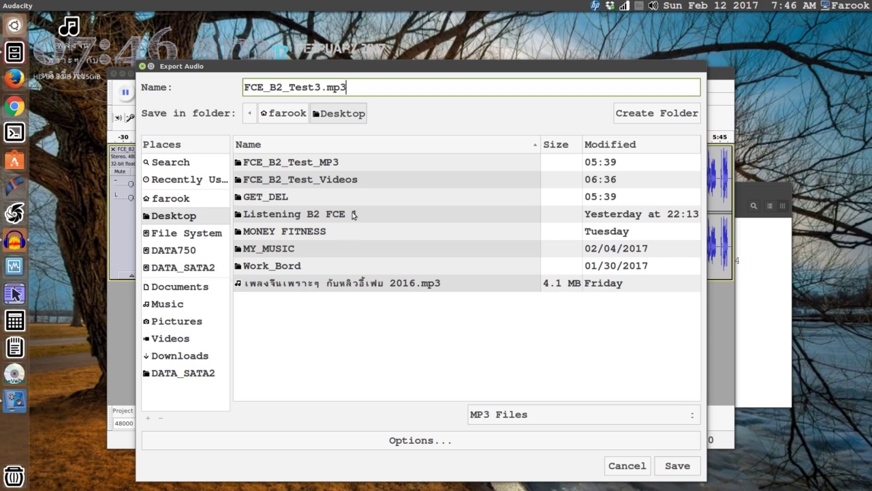
Choose the FCE_B2_Test_MP3 folder on the desktop as the export destination and save the file
{"action": "left_click", "coordinate": [288, 163]}
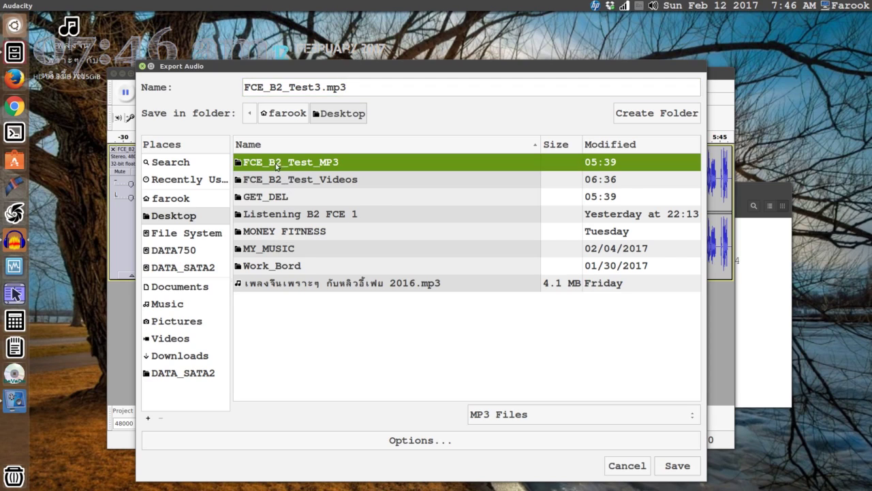
{"action": "double_click", "coordinate": [303, 165]}
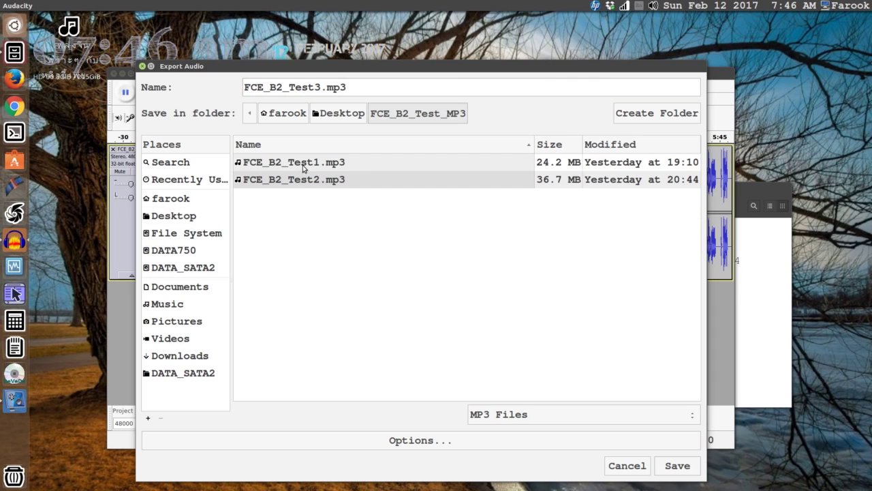
{"action": "left_click", "coordinate": [678, 467]}
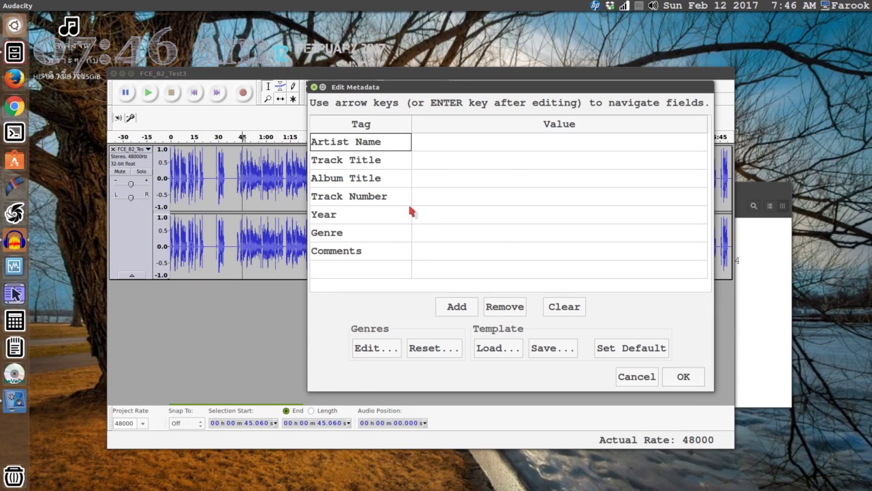
Set the Artist Name tag to Test3, leave the other tags empty, and export the MP3 file
{"action": "left_click", "coordinate": [433, 142]}
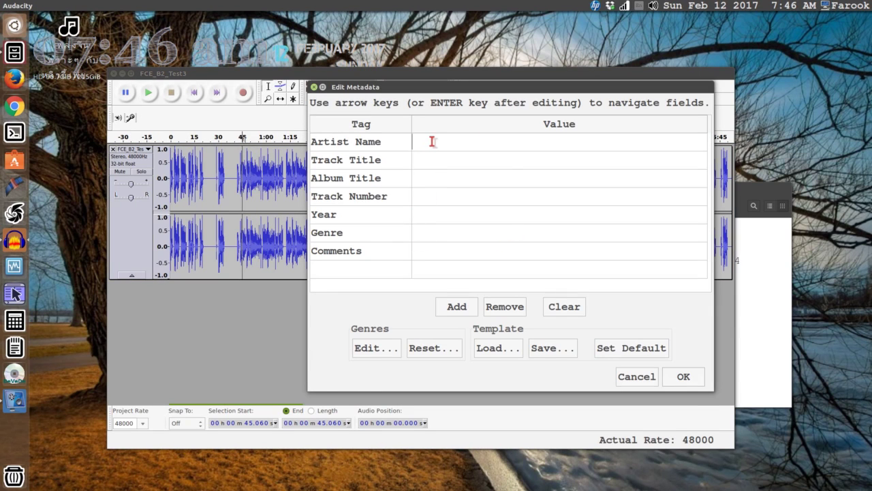
{"action": "type", "text": "Test3"}
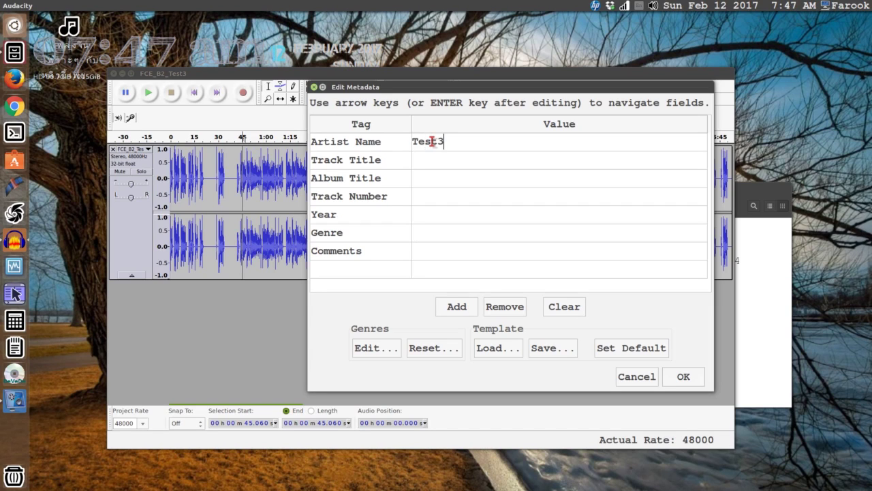
{"action": "left_click", "coordinate": [436, 160]}
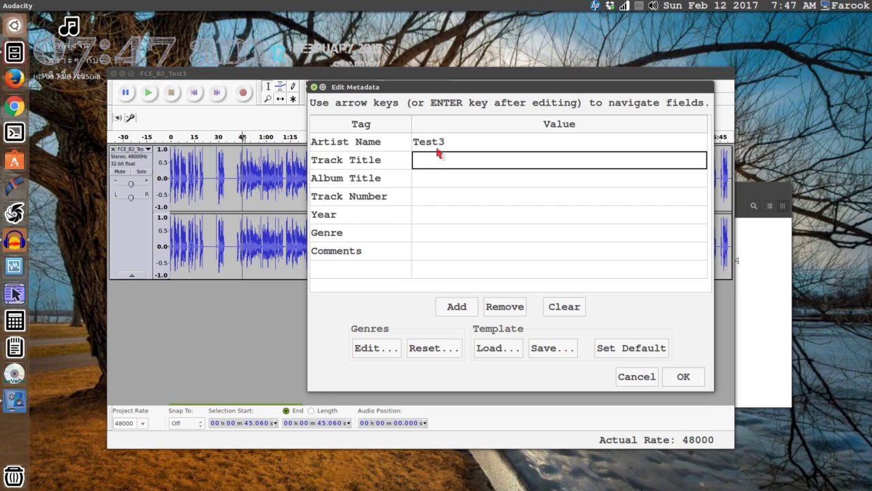
{"action": "left_click", "coordinate": [682, 377]}
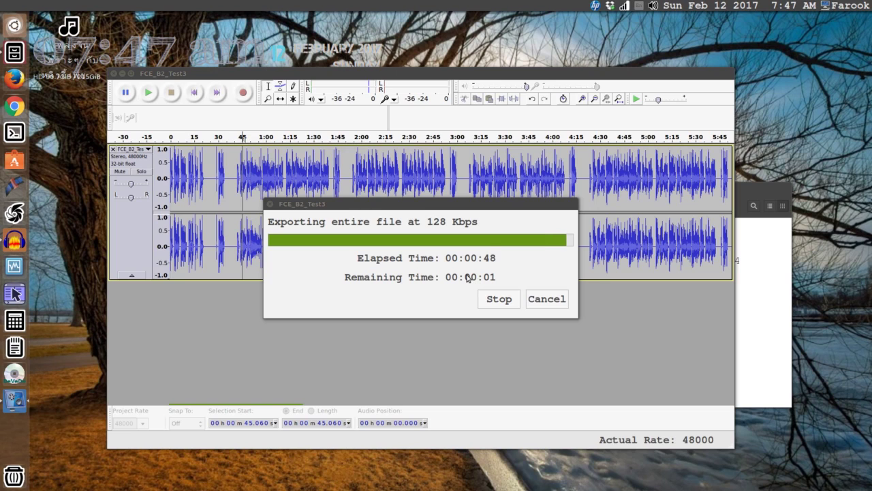
{"action": "left_click", "coordinate": [452, 239]}
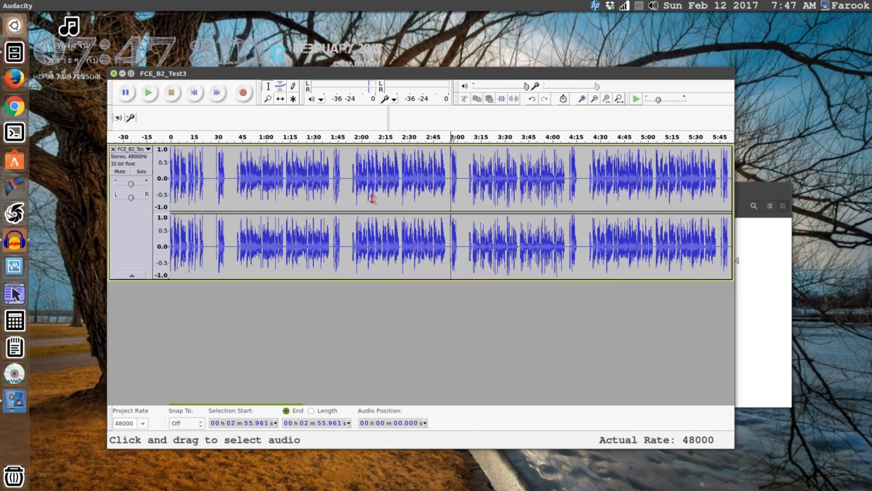
Open a new Files window at the FCE_B2_Test_MP3 folder on the desktop and check the exported FCE_B2_Test3.mp3 file
{"action": "right_click", "coordinate": [15, 55]}
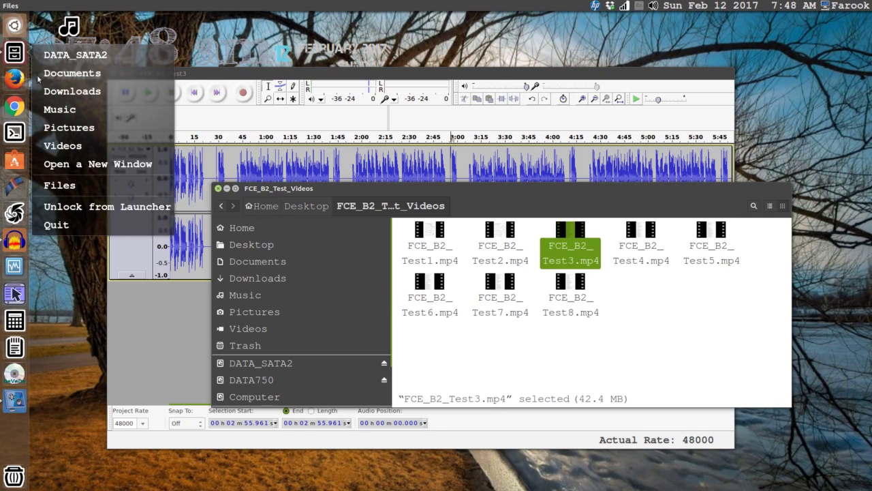
{"action": "left_click", "coordinate": [77, 163]}
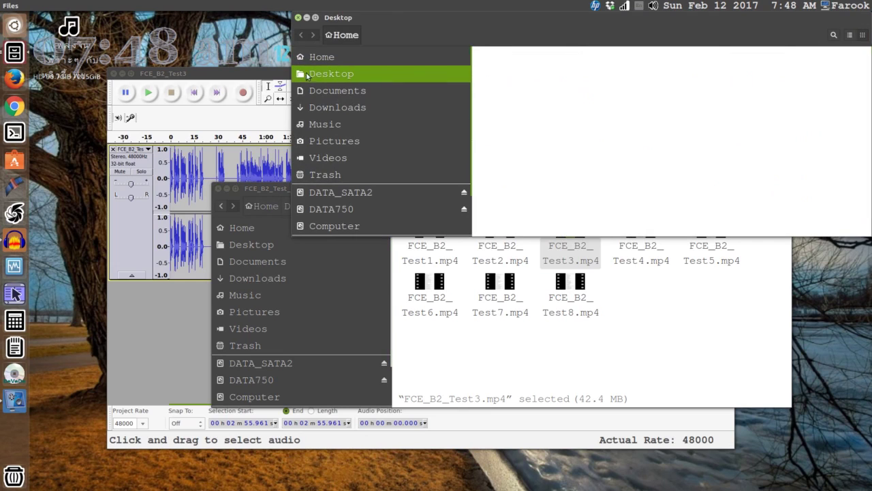
{"action": "left_click", "coordinate": [330, 74]}
{"action": "left_click", "coordinate": [516, 95]}
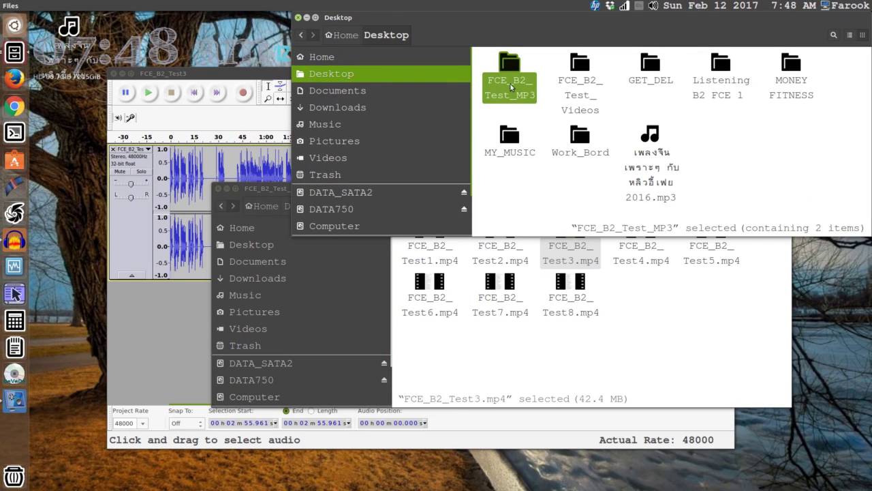
{"action": "double_click", "coordinate": [512, 89]}
{"action": "left_click", "coordinate": [661, 90]}
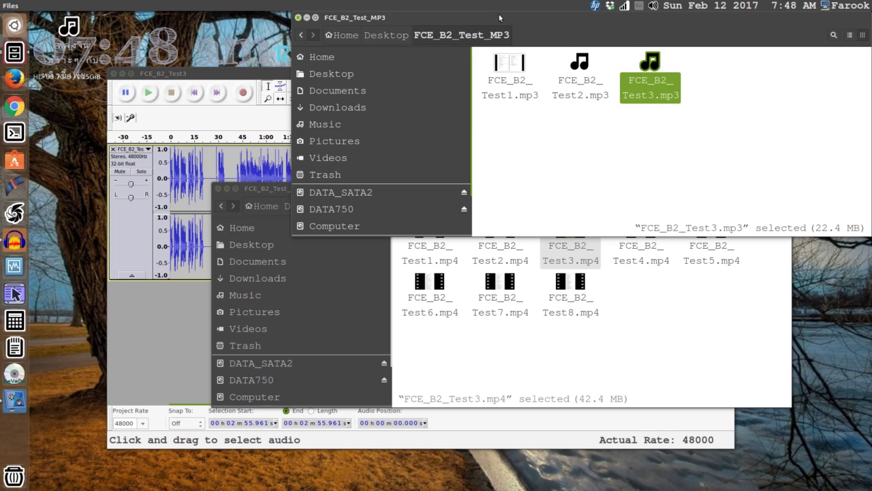
{"action": "left_click_drag", "start_coordinate": [500, 18], "coordinate": [357, 135]}
{"action": "left_click", "coordinate": [408, 238]}
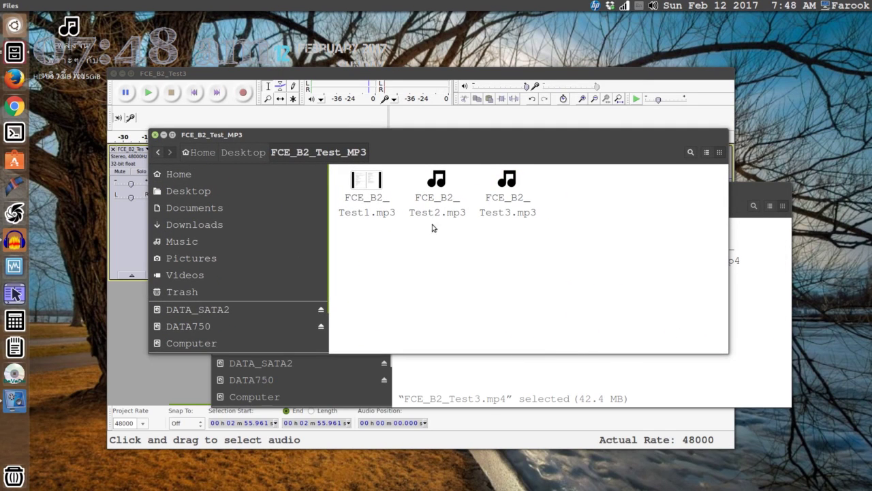
Return to Audacity, remove the FCE_B2_Test3 track, and import FCE_B2_Test4.mp4 from the FCE_B2_Test_Videos folder
{"action": "left_click", "coordinate": [132, 321]}
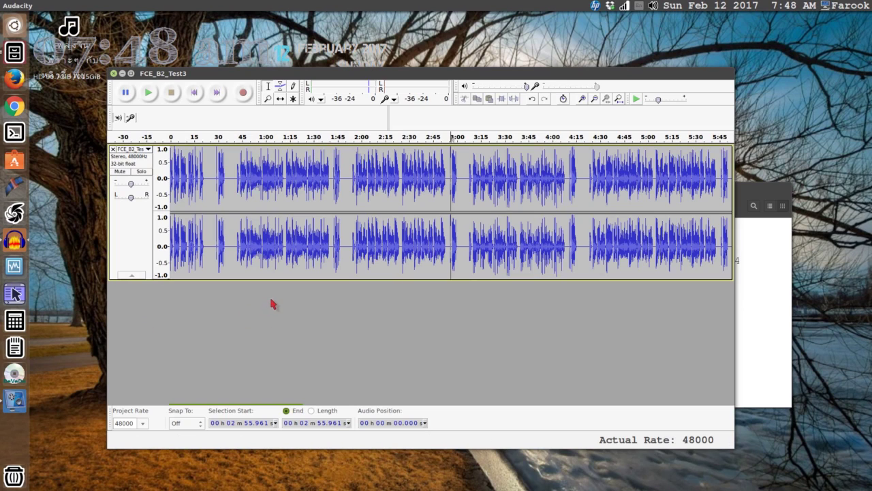
{"action": "left_click", "coordinate": [113, 150]}
{"action": "left_click", "coordinate": [750, 300]}
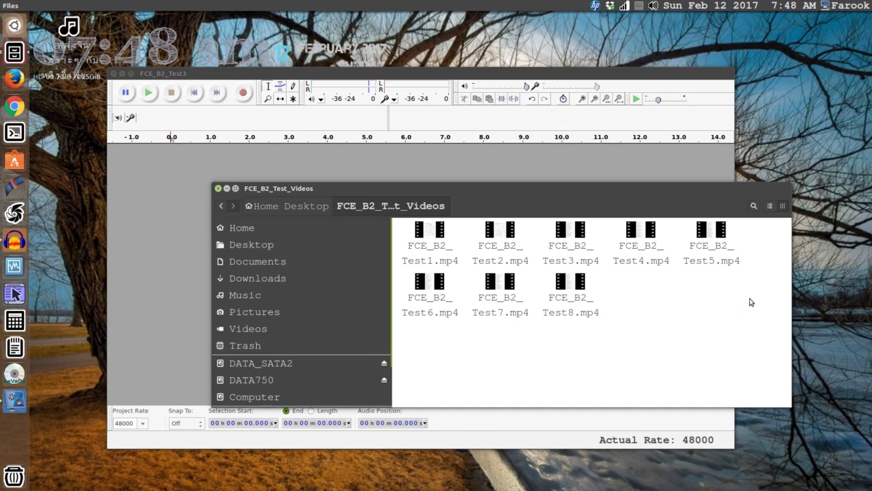
{"action": "left_click", "coordinate": [642, 235]}
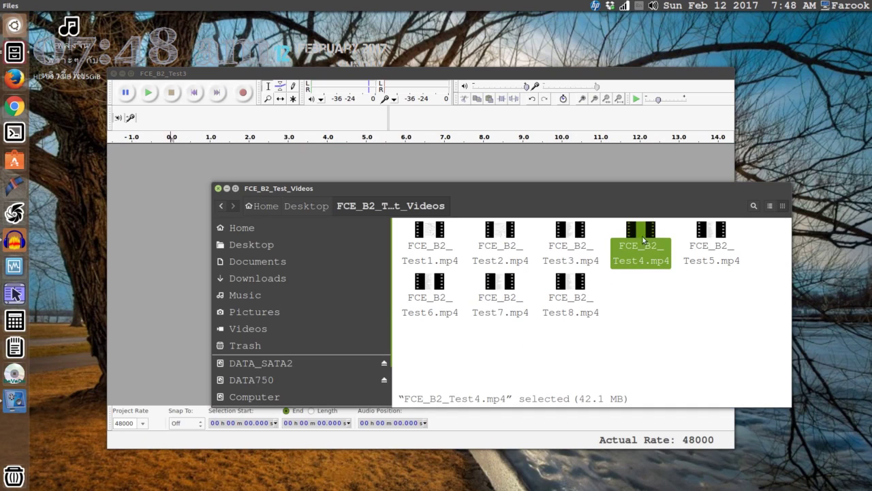
{"action": "left_click_drag", "start_coordinate": [642, 252], "coordinate": [156, 190]}
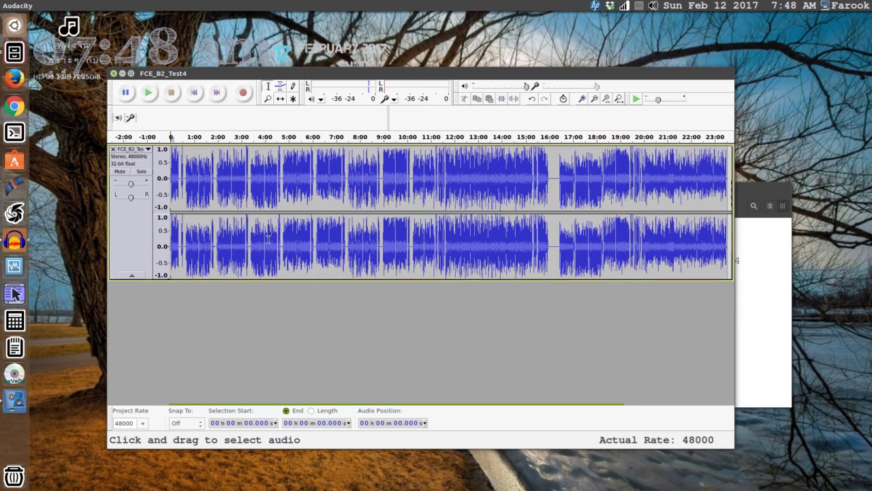
{"action": "left_click", "coordinate": [386, 188]}
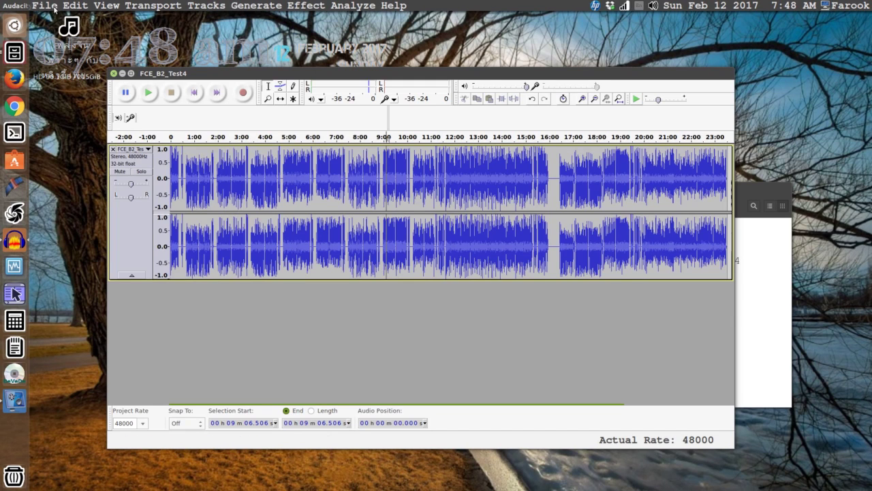
Export the audio in the MP3 Files format as FCE_B2_Test4.mp3 in the FCE_B2_Test_MP3 folder, leaving all metadata tags empty
{"action": "left_click", "coordinate": [53, 7]}
{"action": "left_click", "coordinate": [101, 210]}
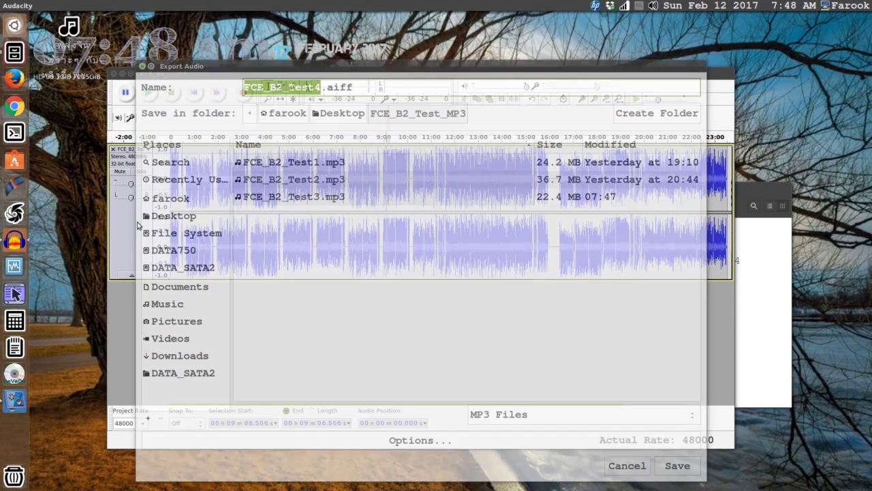
{"action": "left_click", "coordinate": [307, 197]}
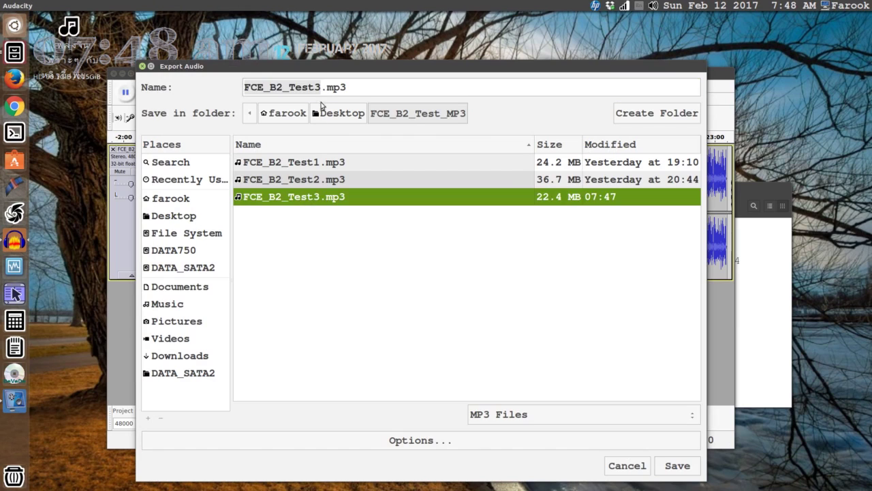
{"action": "left_click", "coordinate": [319, 90]}
{"action": "key", "text": "BackSpace"}
{"action": "type", "text": "4"}
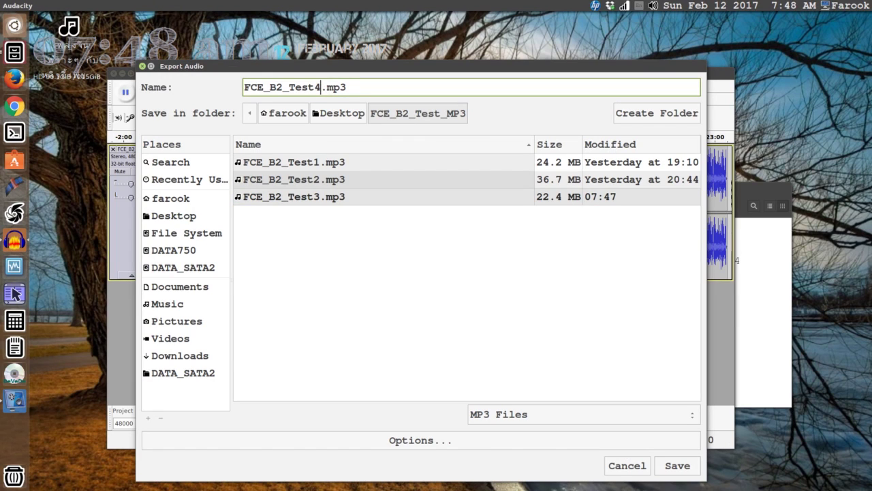
{"action": "left_click", "coordinate": [678, 470]}
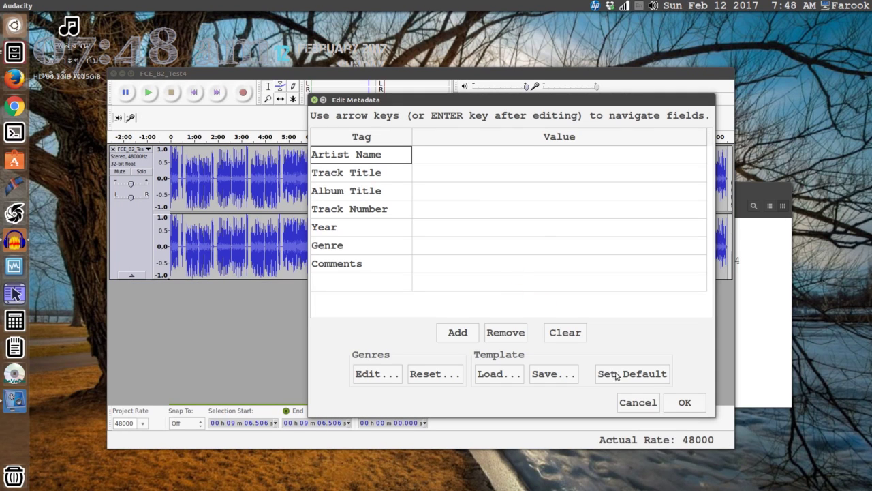
{"action": "left_click", "coordinate": [684, 402]}
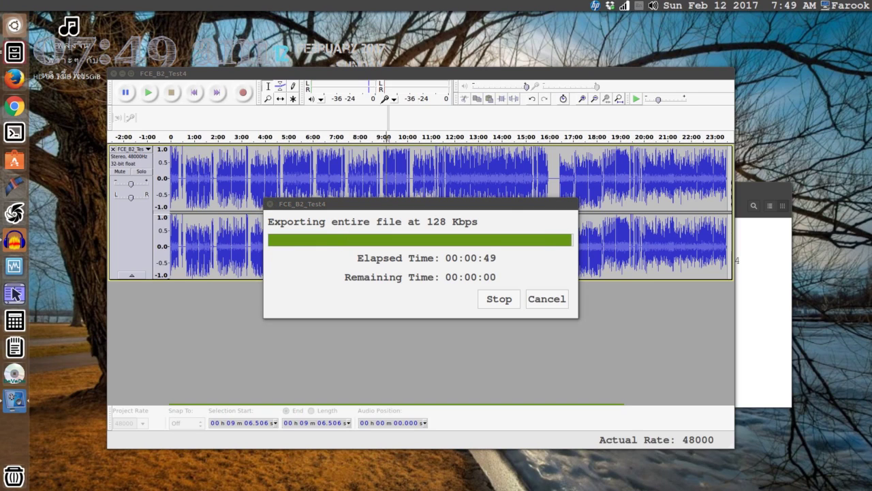
Examine the exported MP3 files in the FCE_B2_Test_MP3 folder in Files, and return to Audacity
{"action": "left_click", "coordinate": [761, 315]}
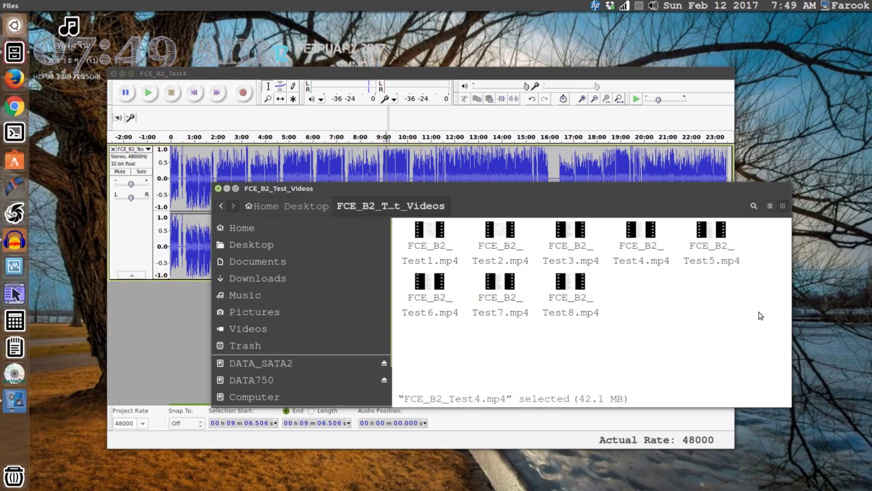
{"action": "left_click", "coordinate": [15, 59]}
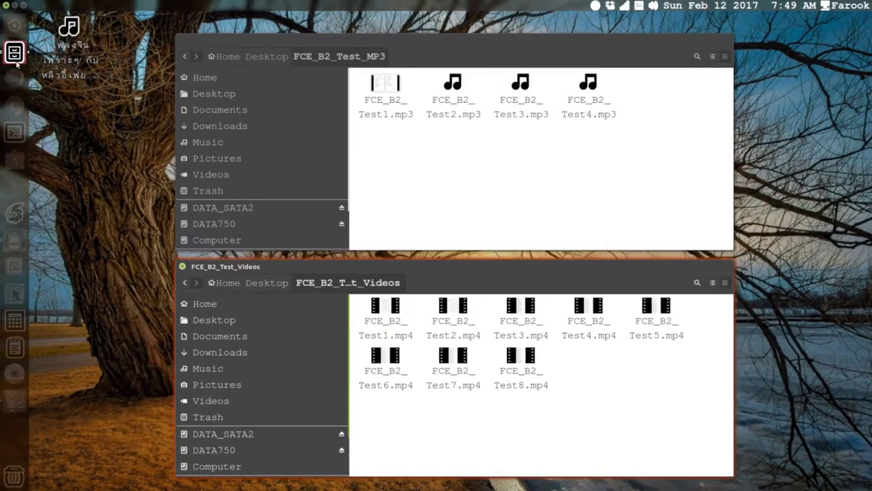
{"action": "left_click", "coordinate": [464, 161]}
{"action": "left_click", "coordinate": [585, 212]}
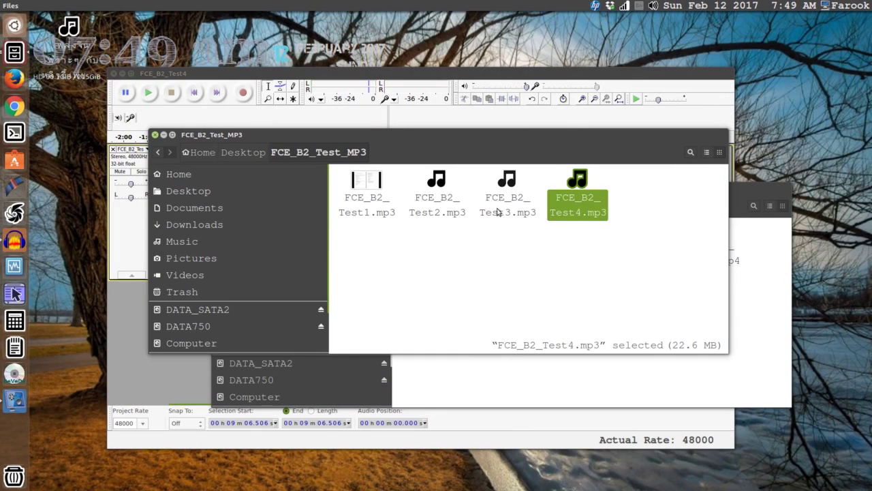
{"action": "key", "text": "Left"}
{"action": "key", "text": "Left"}
{"action": "key", "text": "Left"}
{"action": "left_click", "coordinate": [523, 215]}
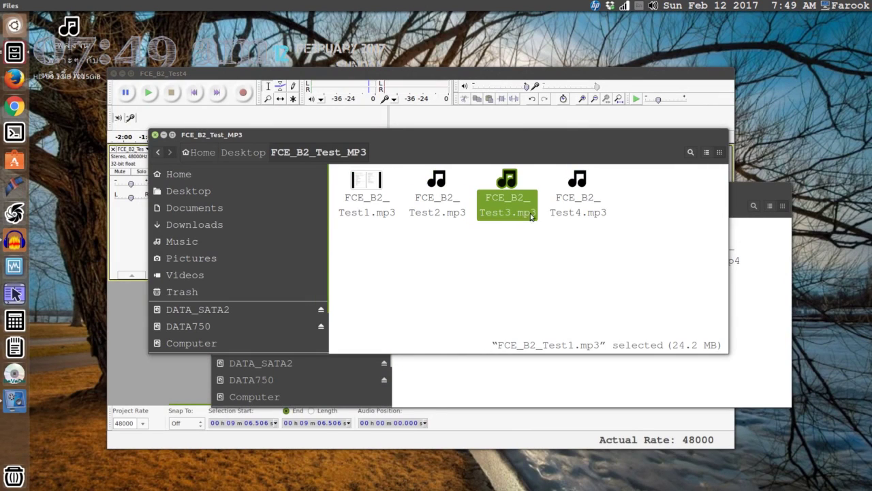
{"action": "left_click", "coordinate": [577, 216]}
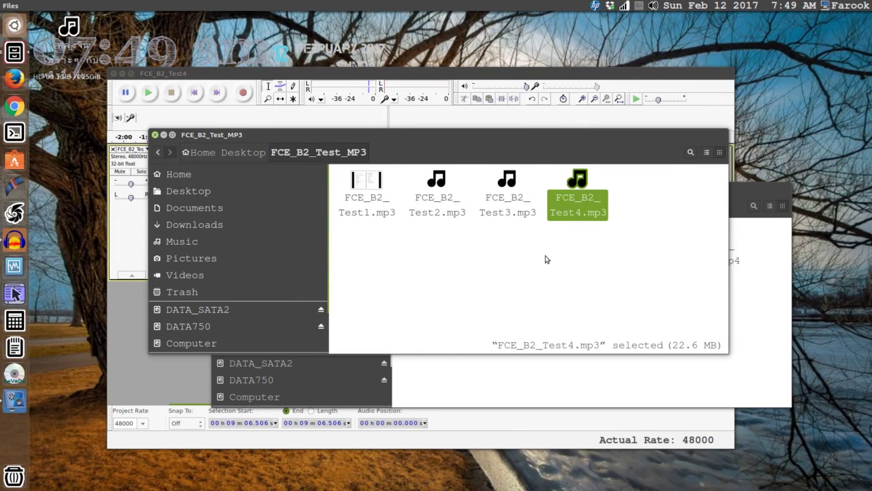
{"action": "left_click", "coordinate": [758, 295]}
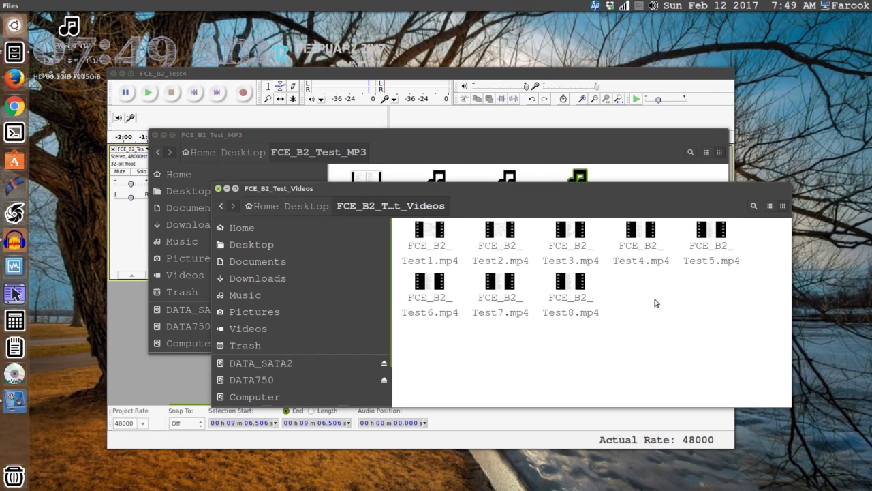
{"action": "left_click", "coordinate": [407, 78]}
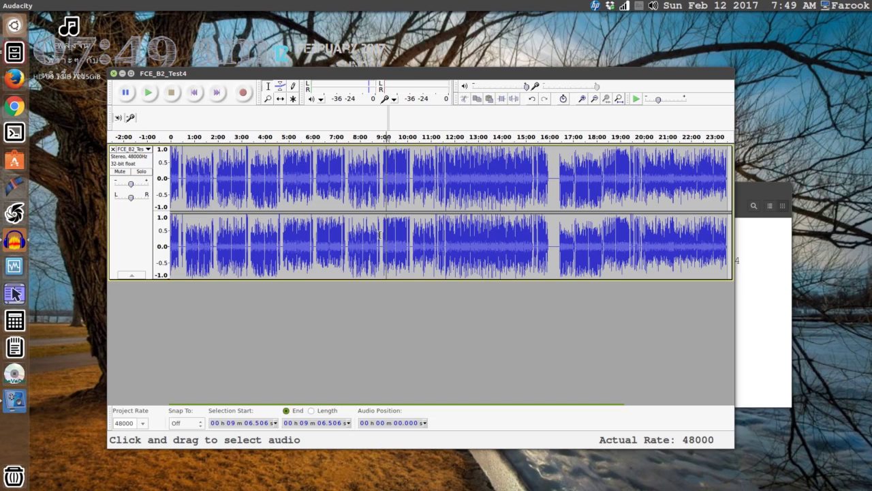